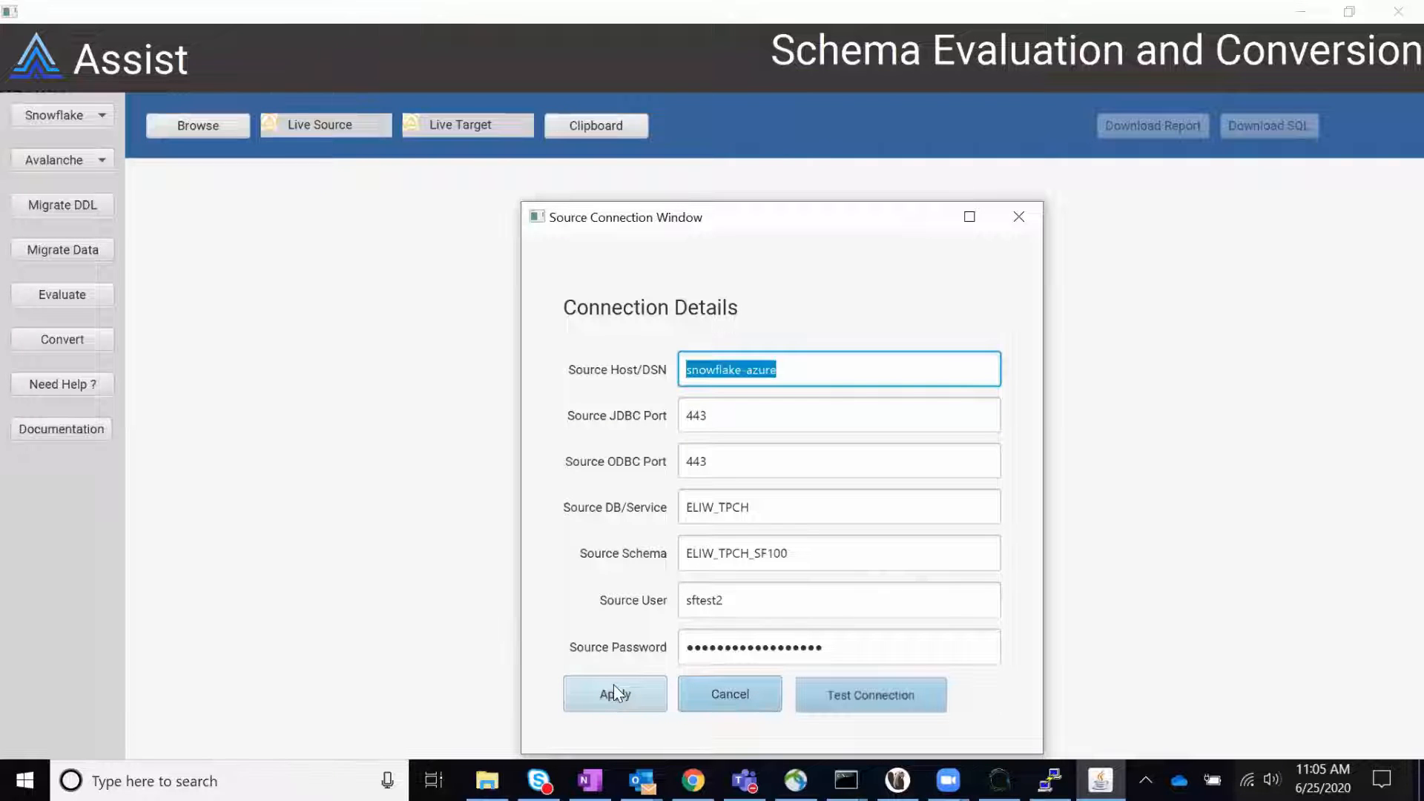
# Step: Apply the Snowflake source connection details for database ELIW_TPCH and schema ELIW_TPCH_SF100
pyautogui.click(614, 691)
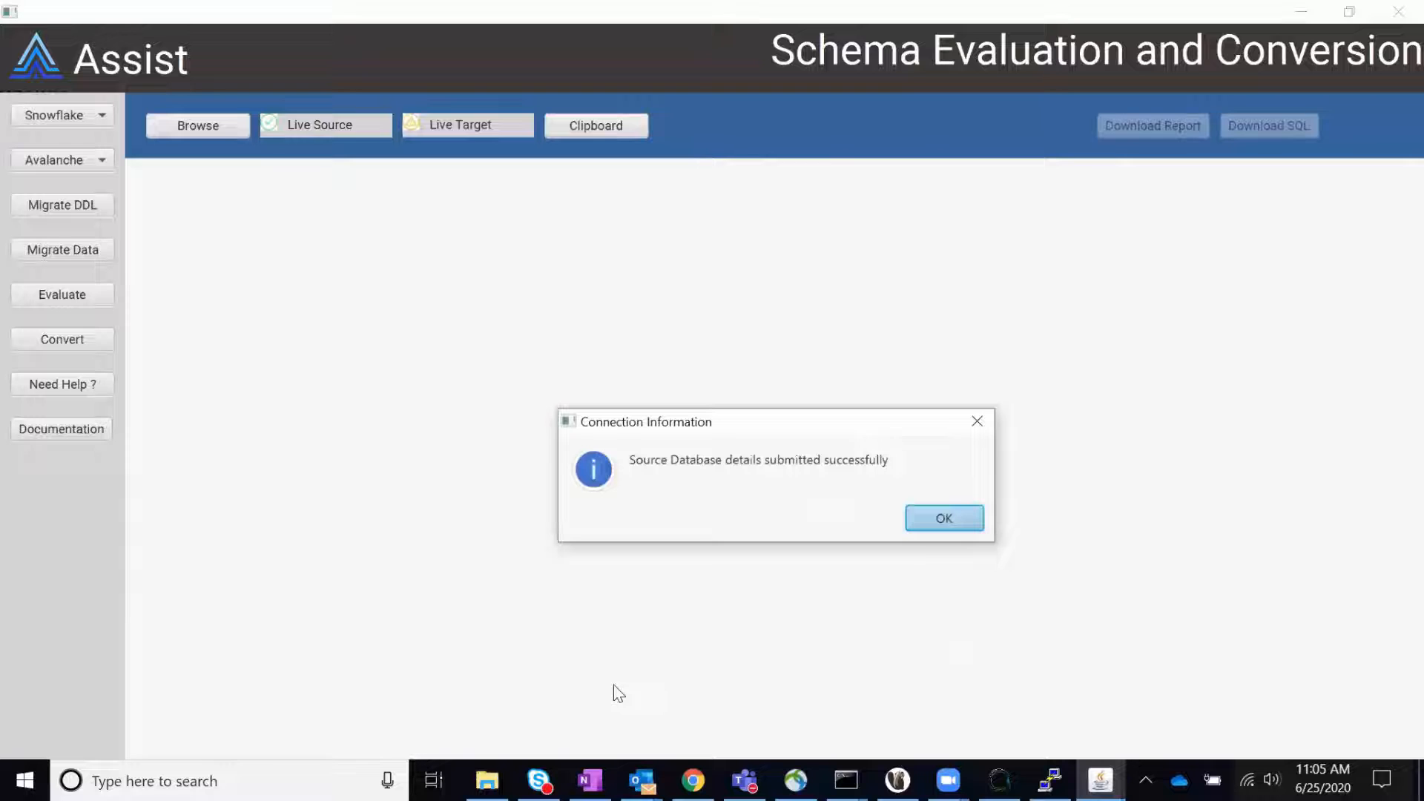
pyautogui.click(939, 520)
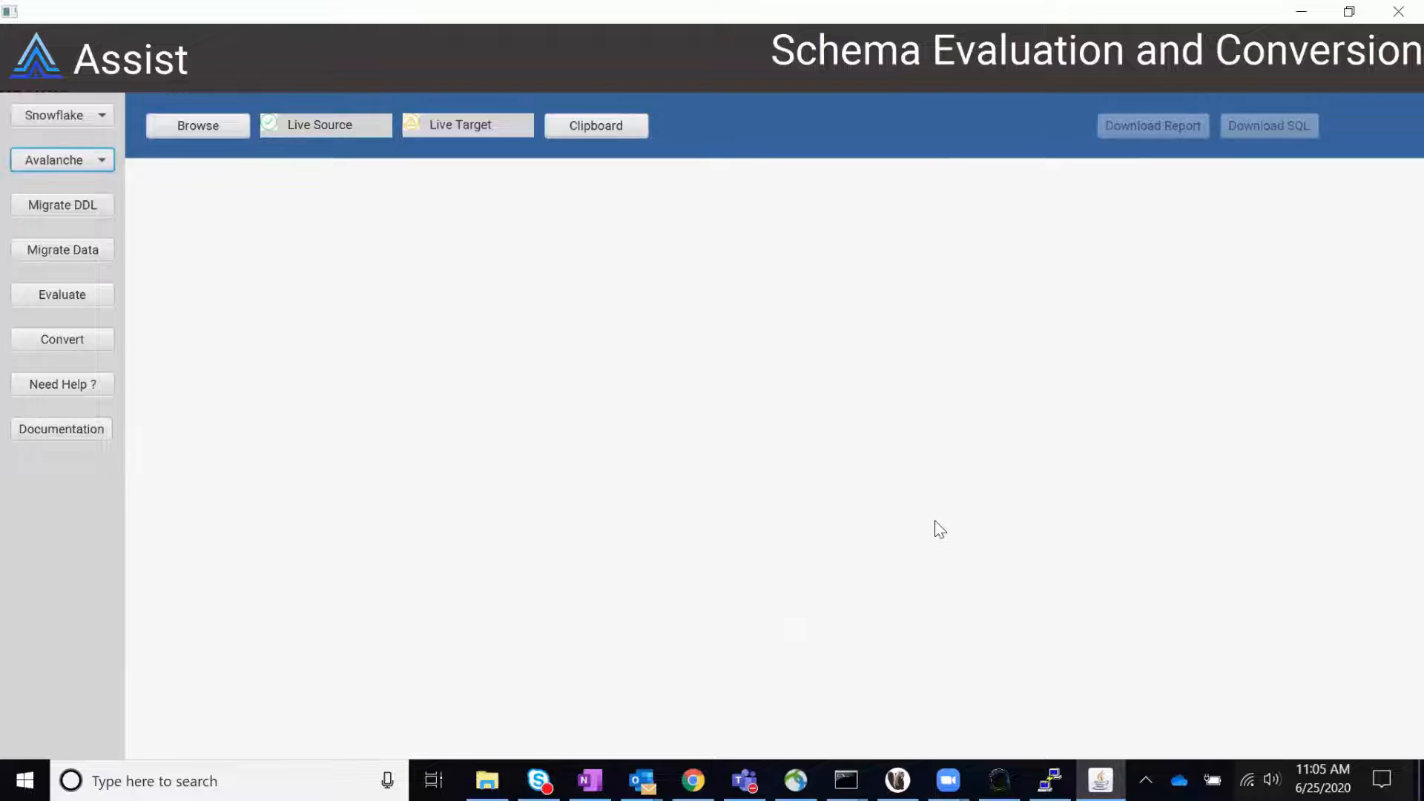
# Step: Test the live target connection to the Avalanche database db with schema dbuser, and apply its details
pyautogui.click(504, 130)
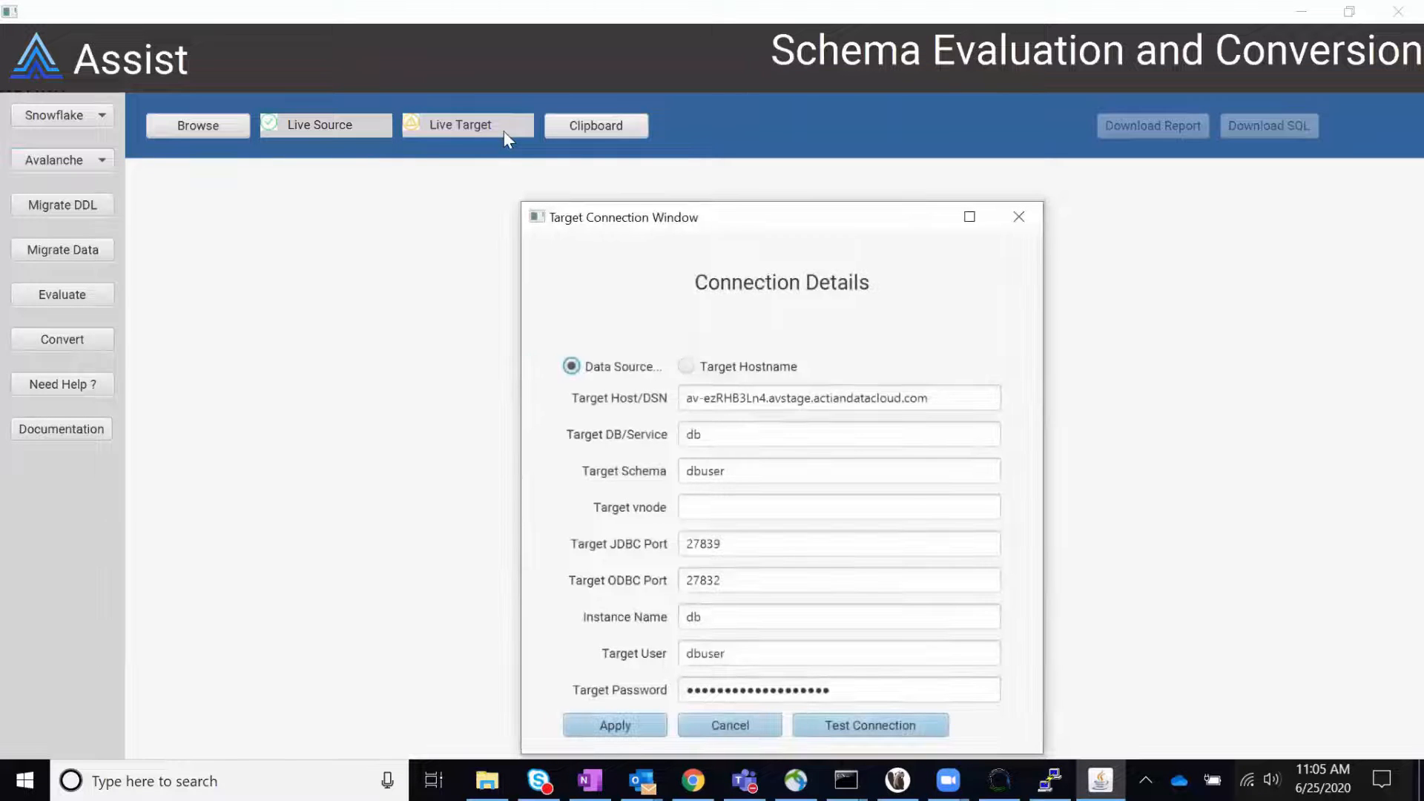
pyautogui.click(870, 727)
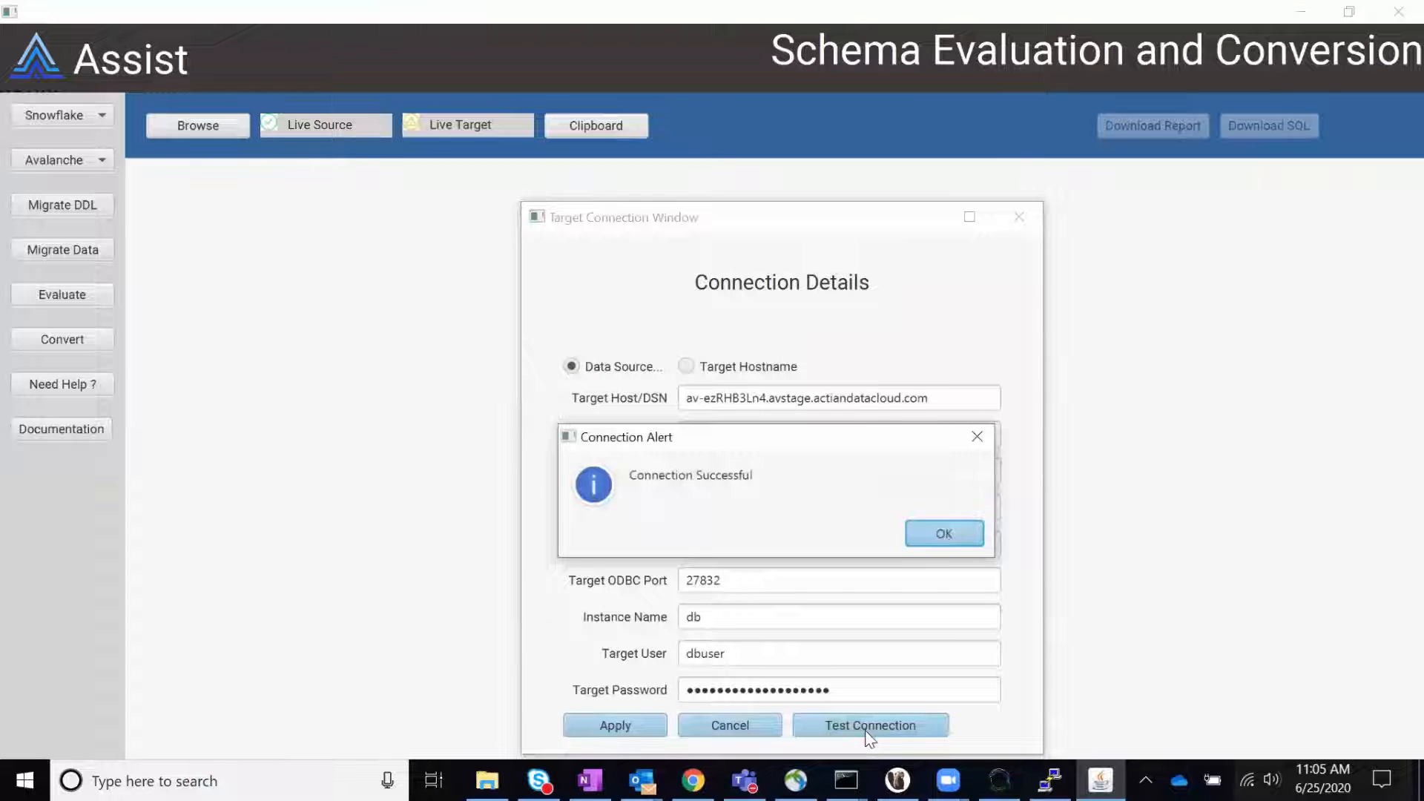
pyautogui.click(962, 532)
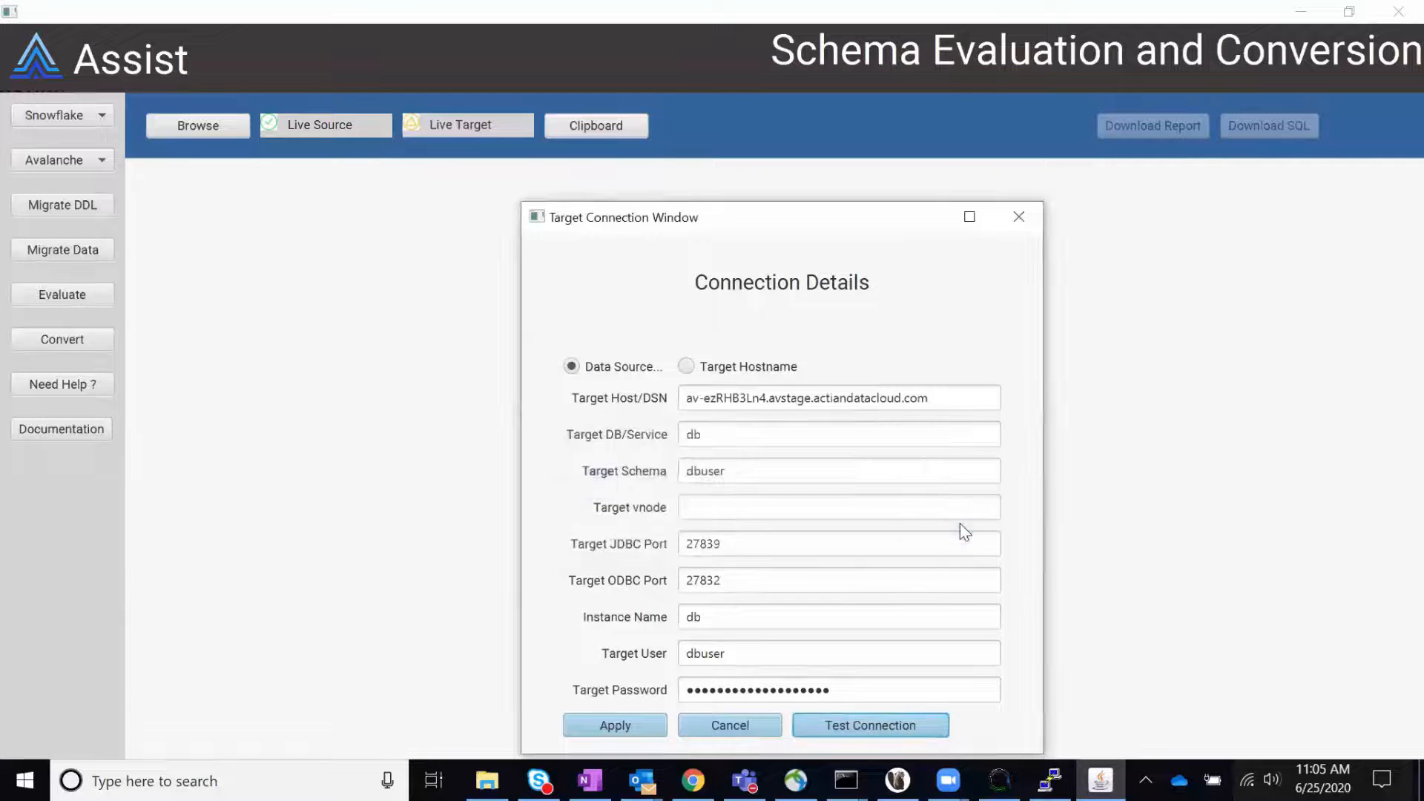
pyautogui.click(644, 723)
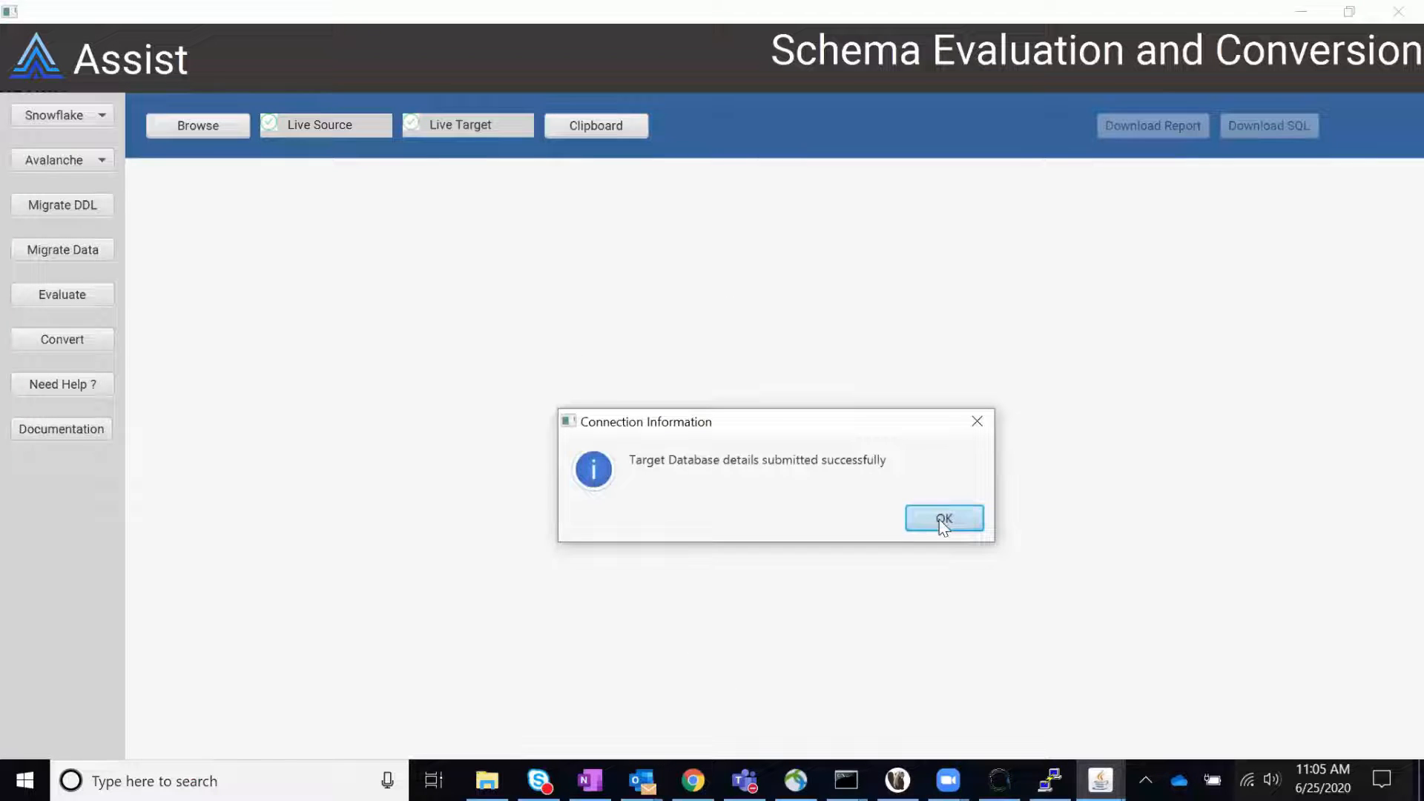
pyautogui.click(944, 520)
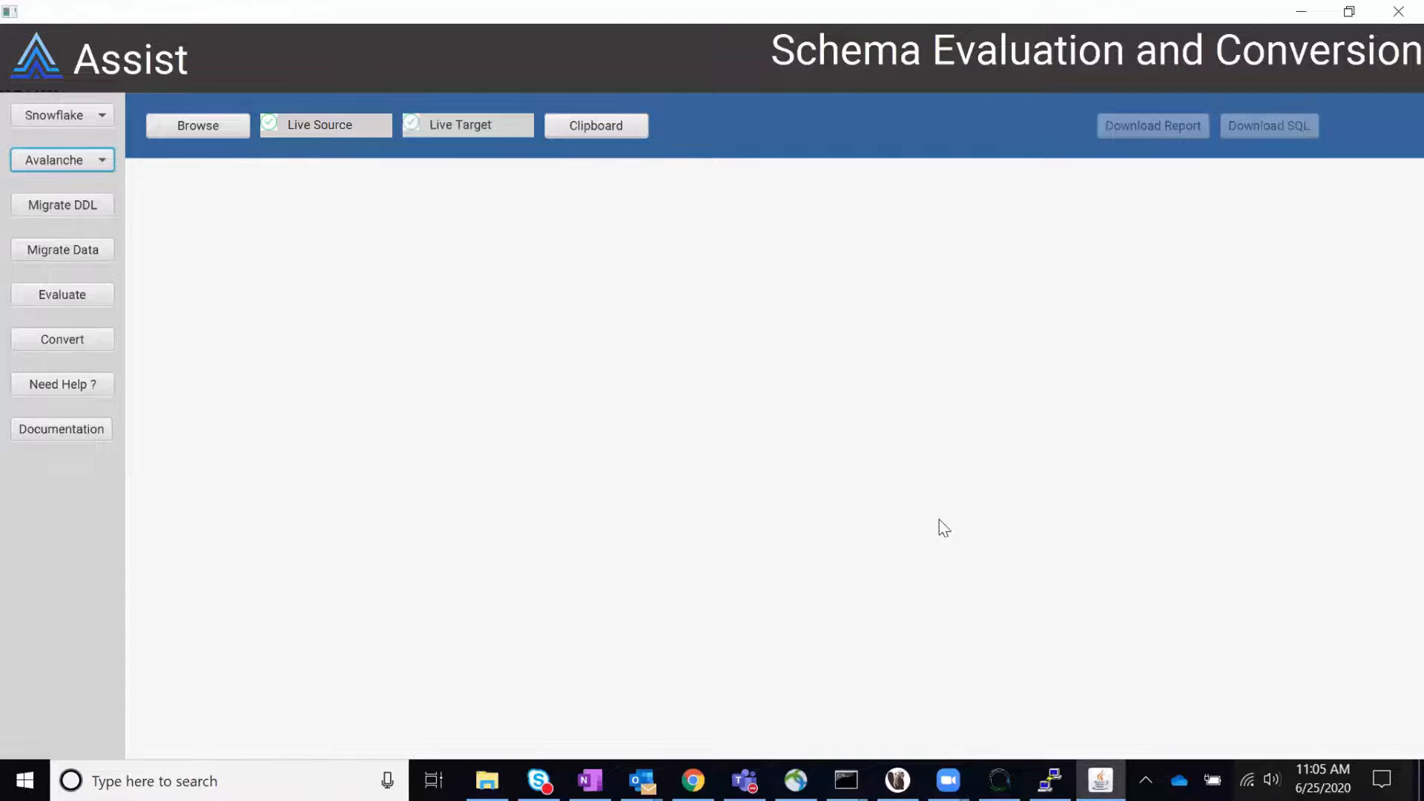
# Step: Switch to Chrome, run the TPCH Validation worksheet query in Snowflake with its results pane enlarged, and open Avalanche's tpch_validation query
pyautogui.hotkey('alt', 'Tab')
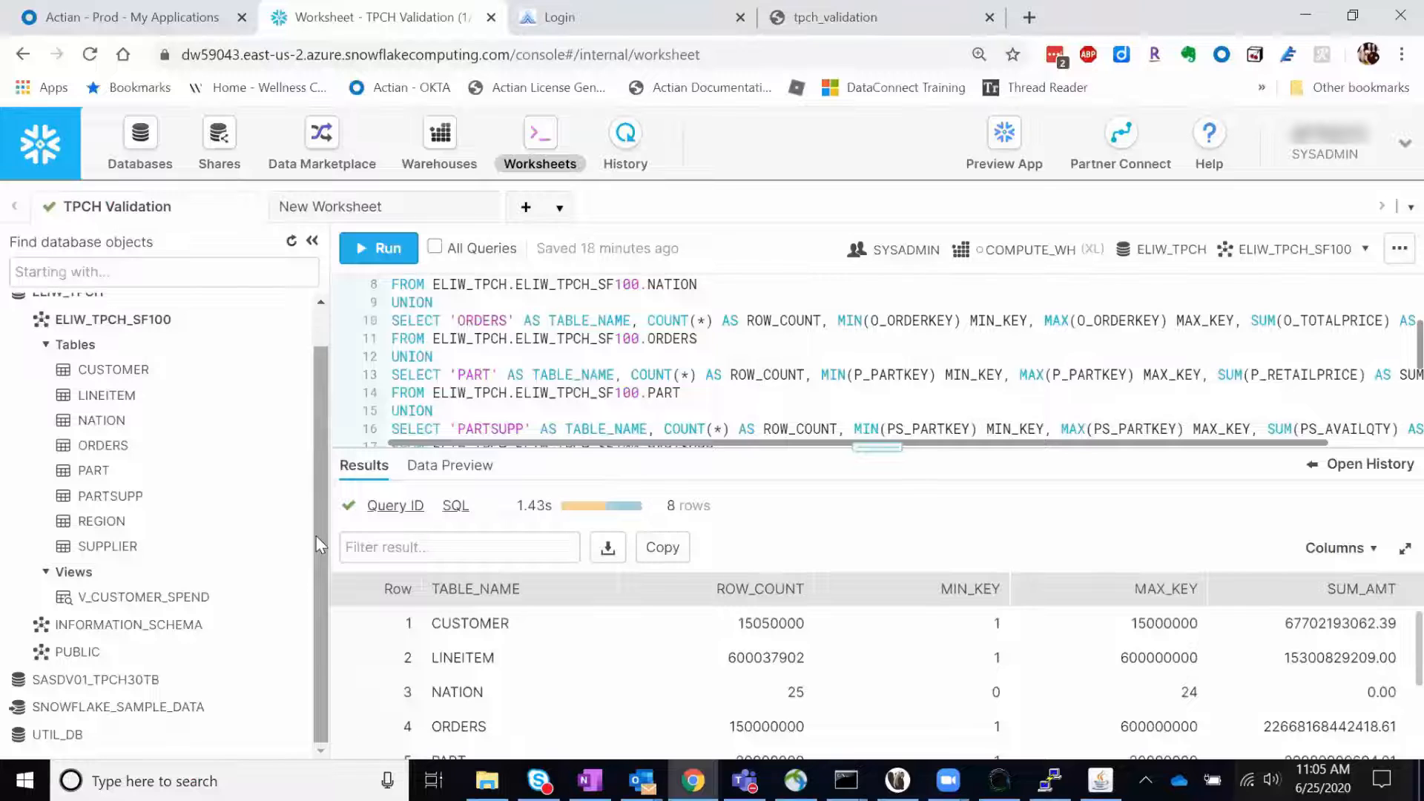
pyautogui.moveTo(883, 449); pyautogui.dragTo(878, 561)
pyautogui.click(701, 393)
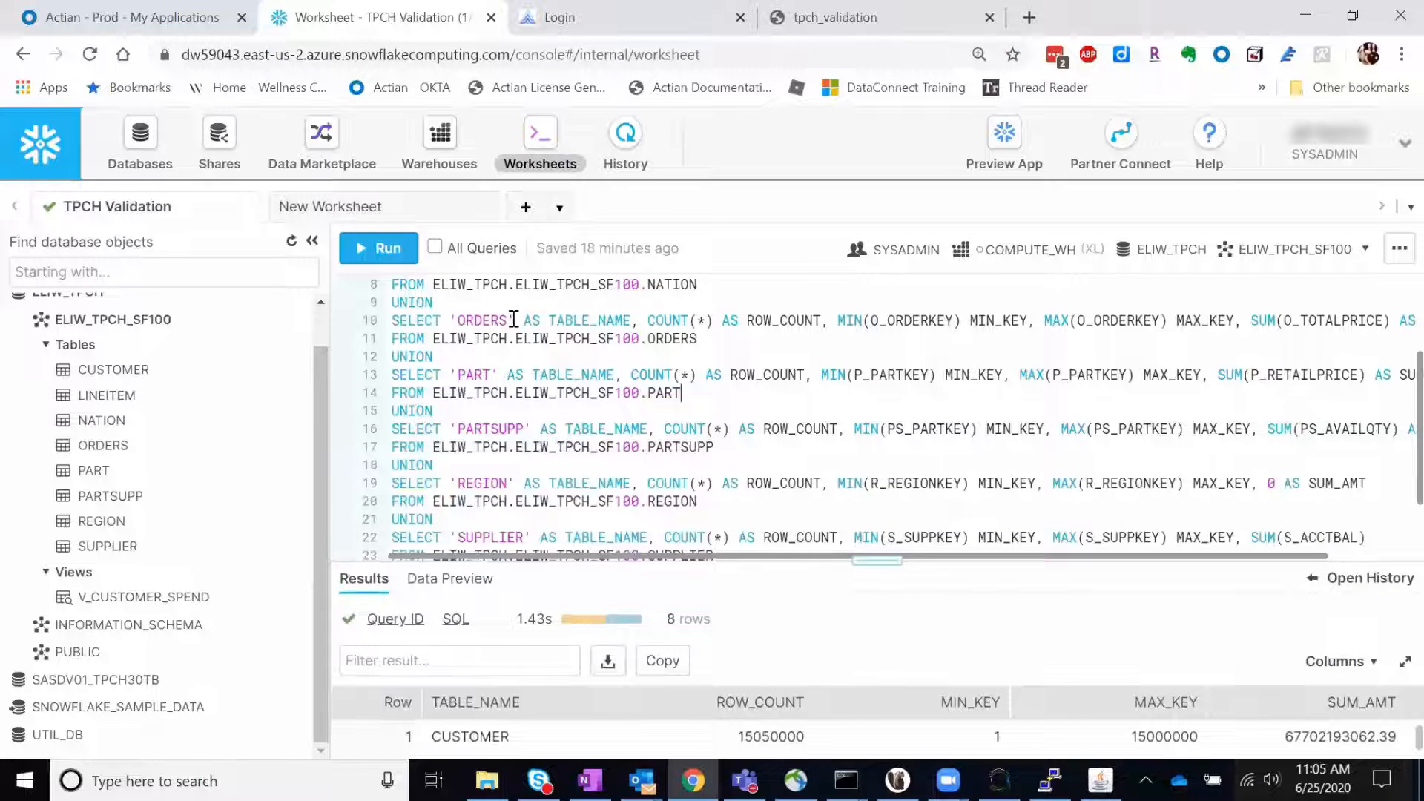
pyautogui.click(386, 248)
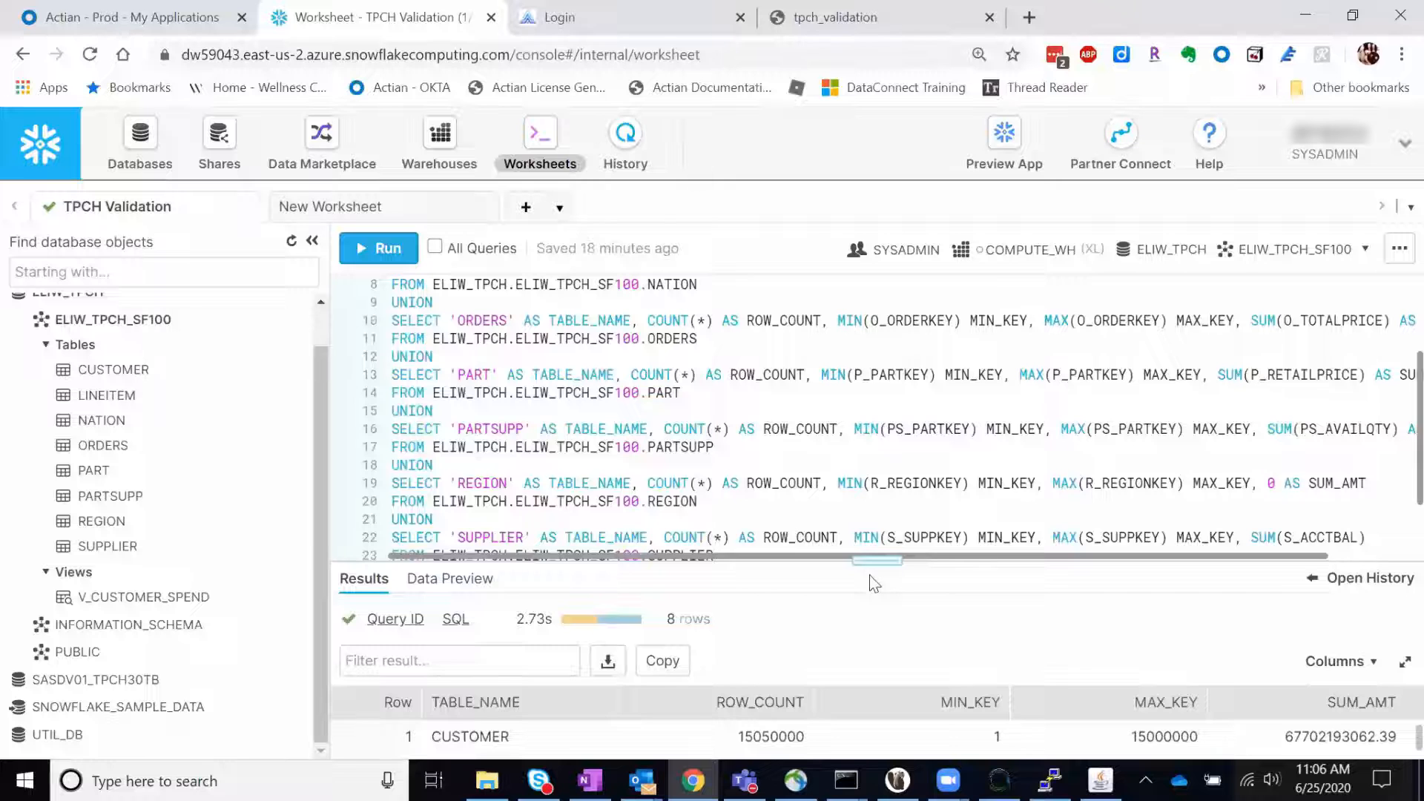
pyautogui.moveTo(865, 557); pyautogui.dragTo(806, 320)
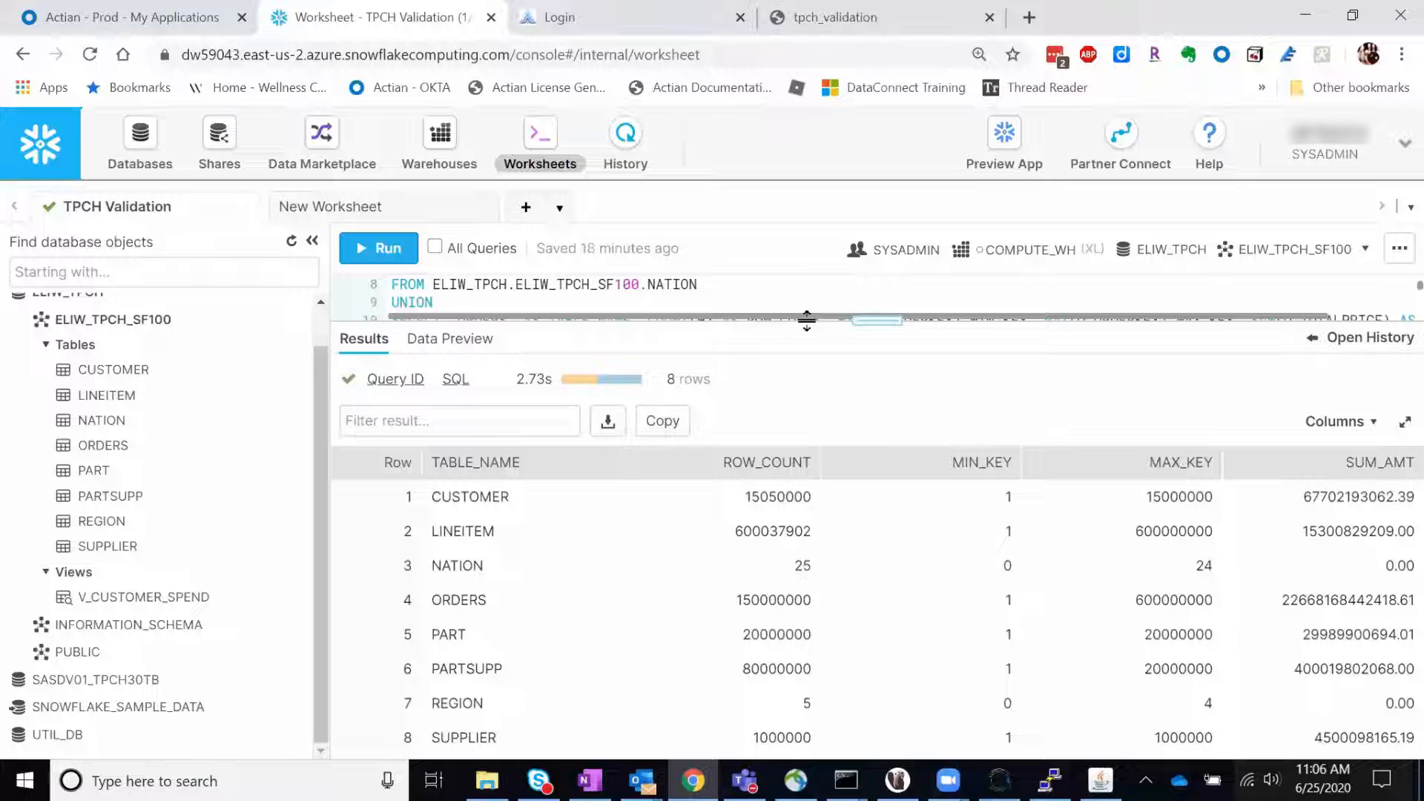
pyautogui.click(835, 18)
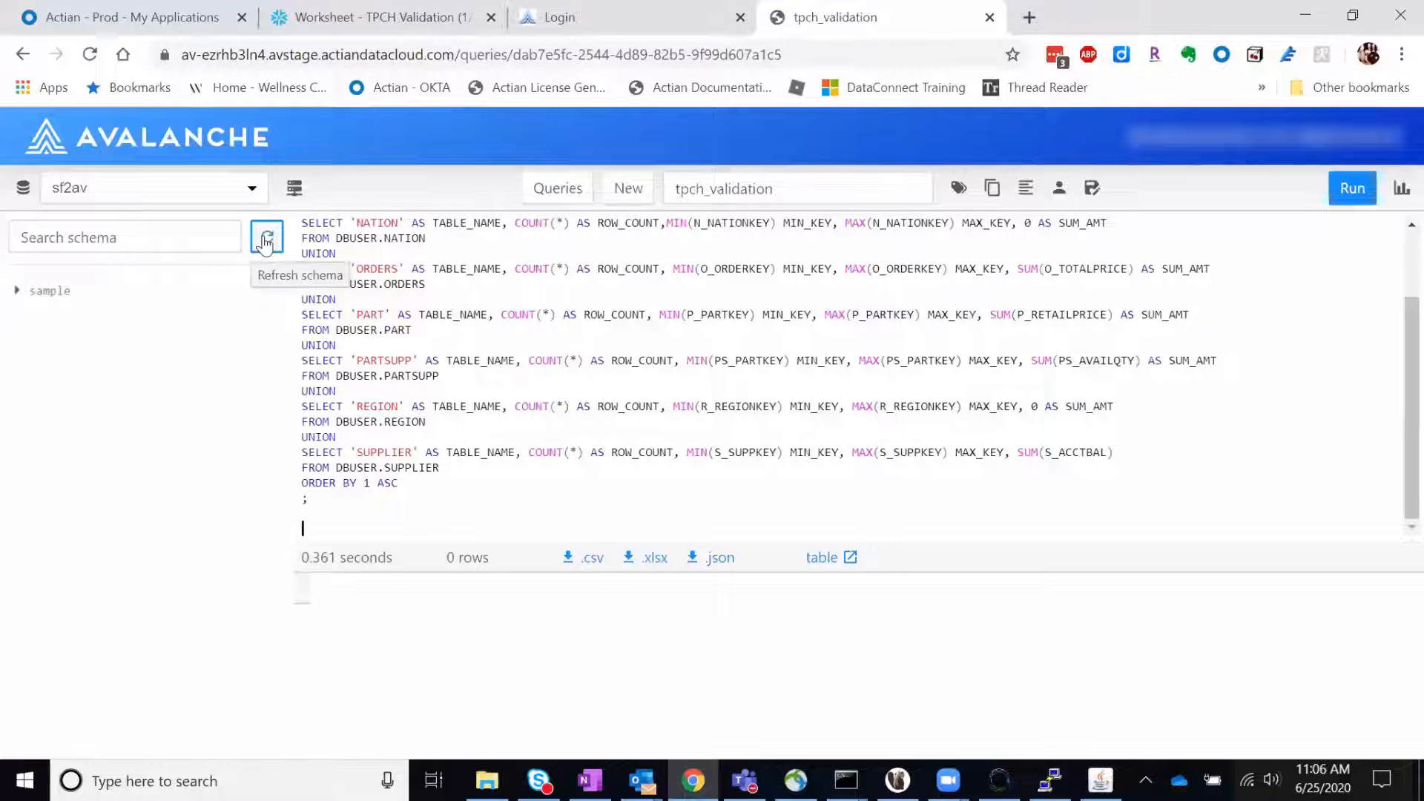
# Step: Switch to Assist and migrate the DDL to the target, including views but without sample data
pyautogui.hotkey('alt', 'Tab')
pyautogui.click(97, 202)
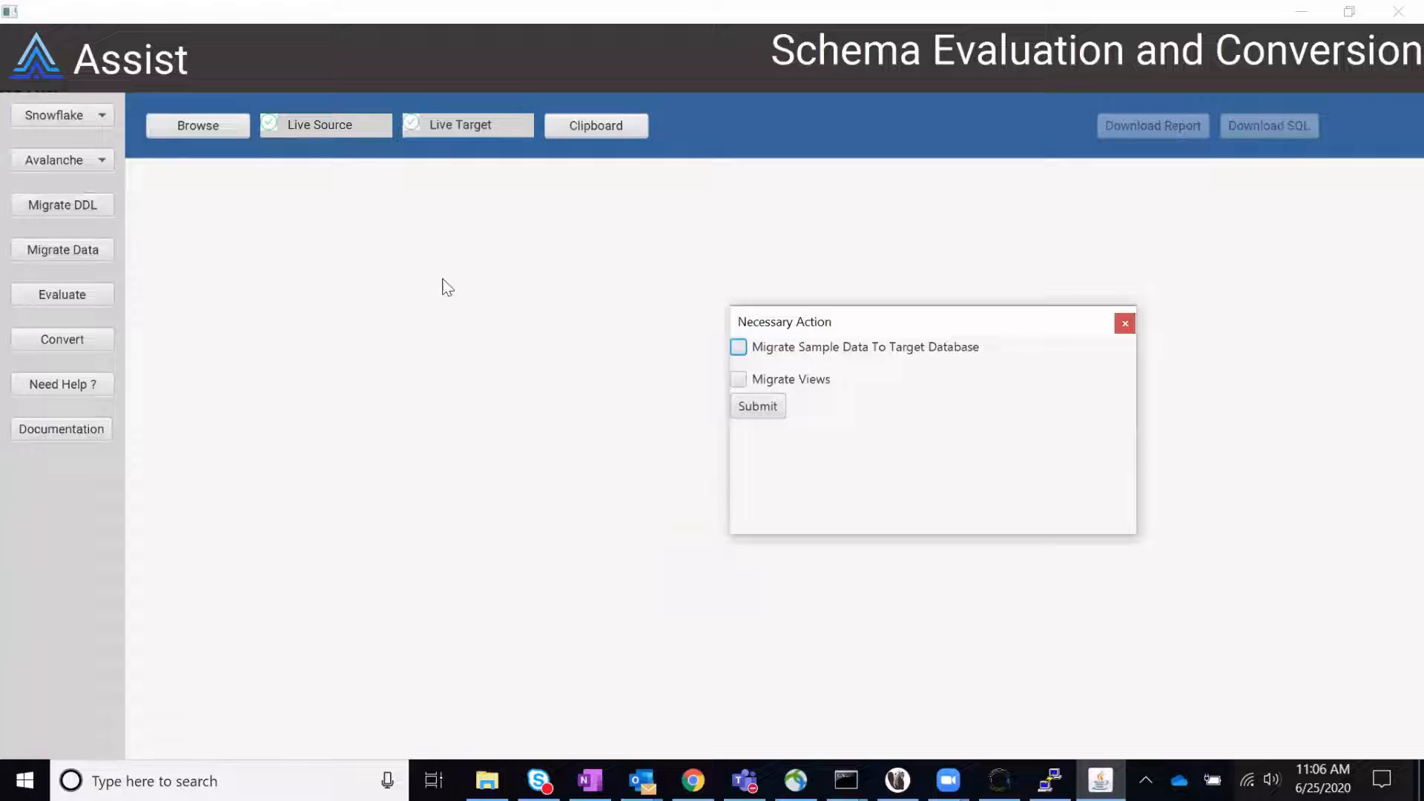
pyautogui.click(740, 380)
pyautogui.click(755, 406)
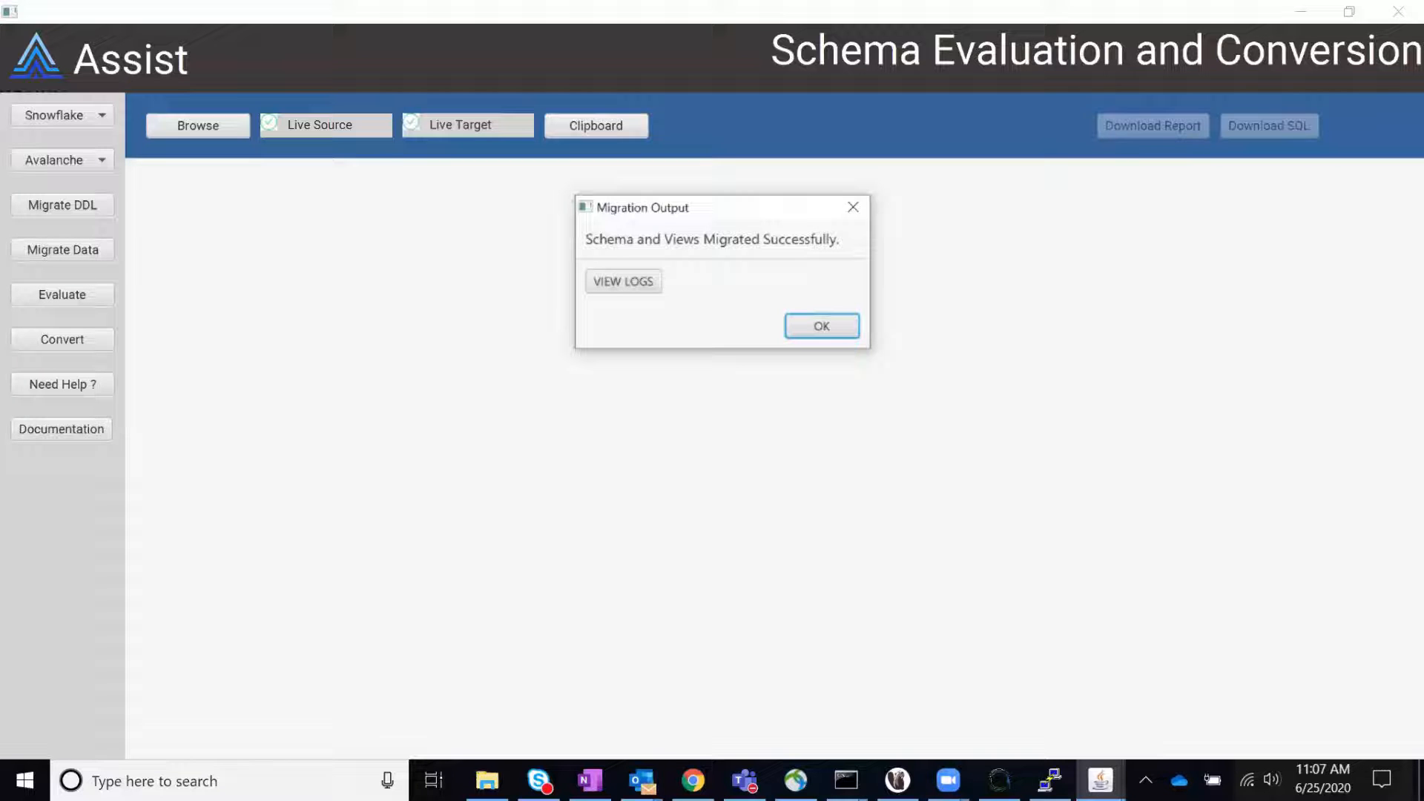
pyautogui.click(822, 331)
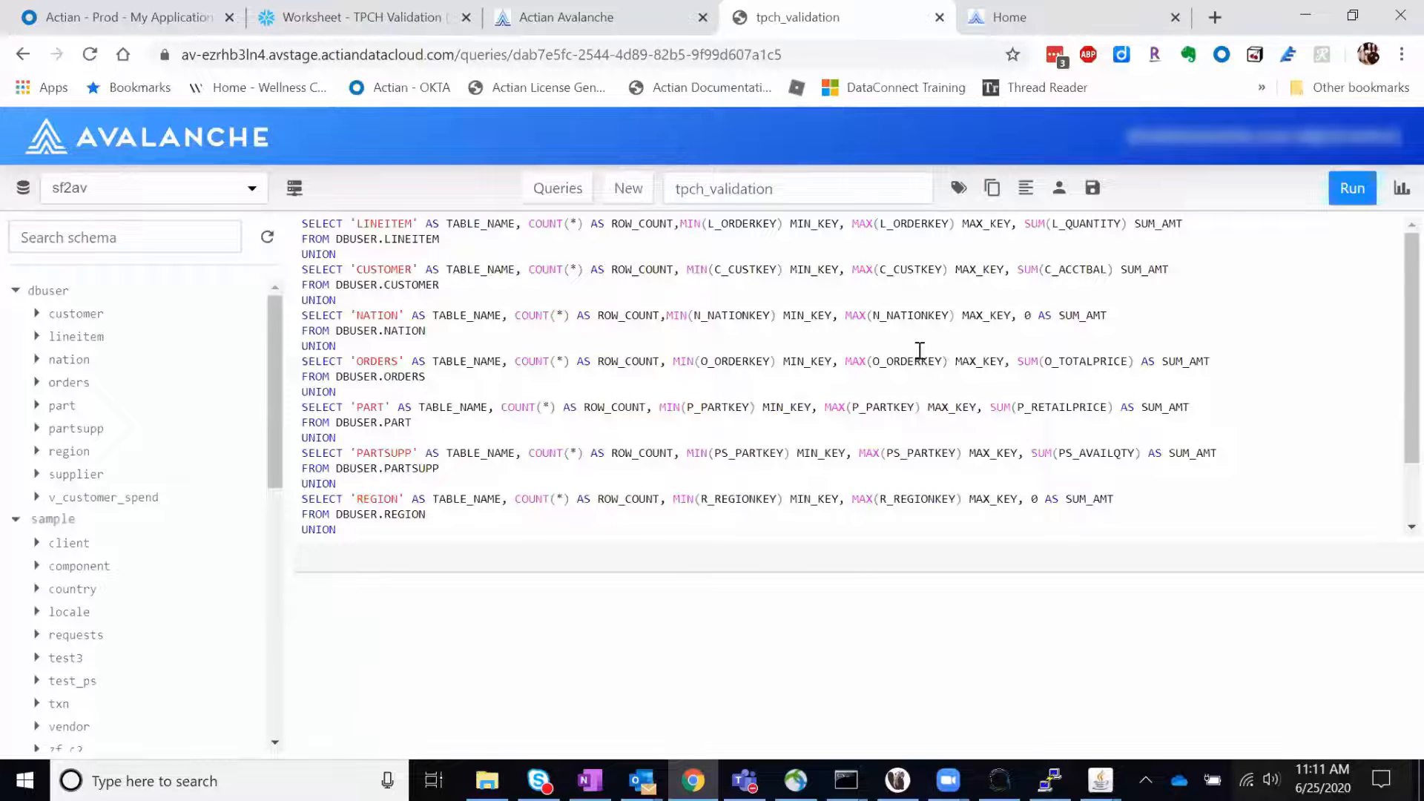
# Step: Run the tpch_validation query in Avalanche against the newly migrated dbuser tables and review the query and its results
pyautogui.click(1343, 201)
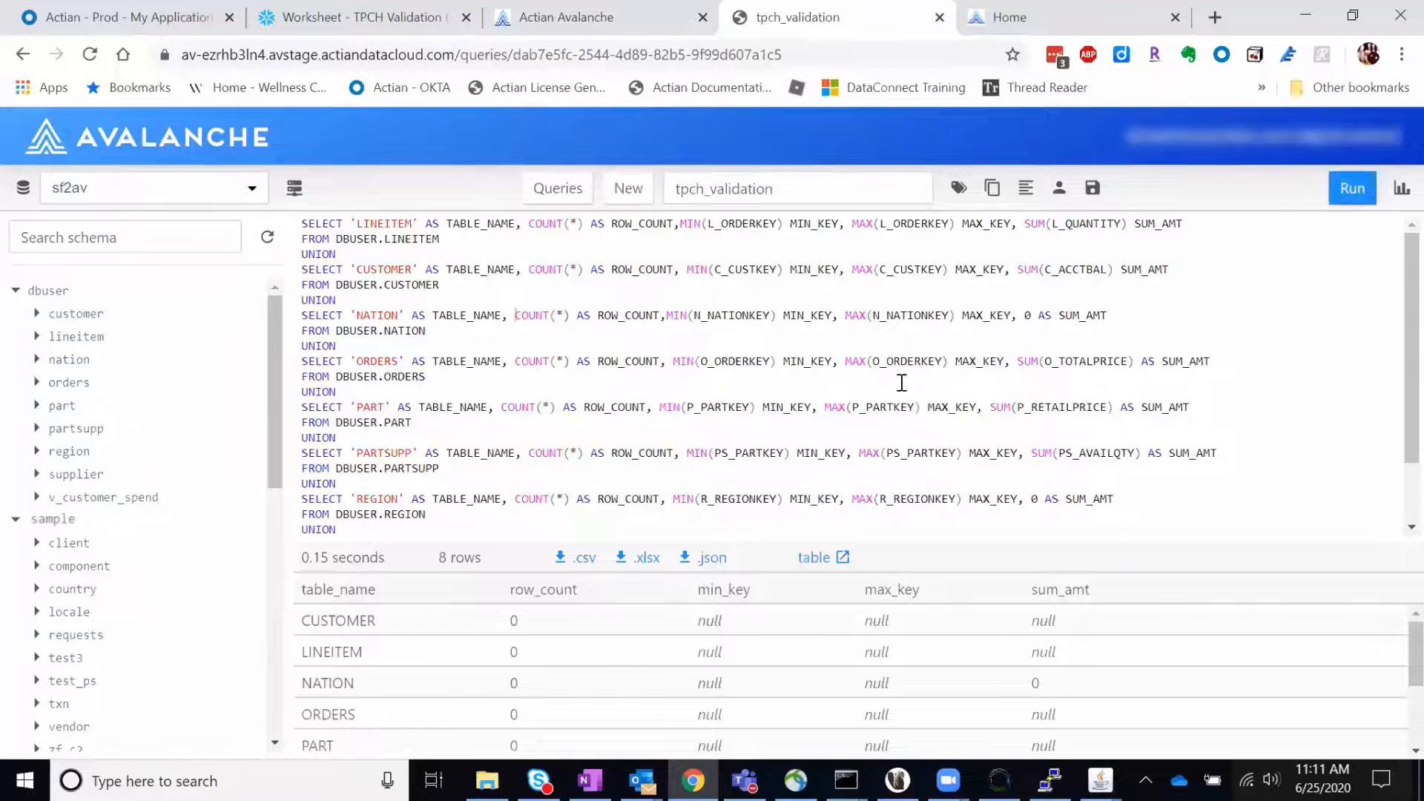
pyautogui.scroll(-2, 900, 384)
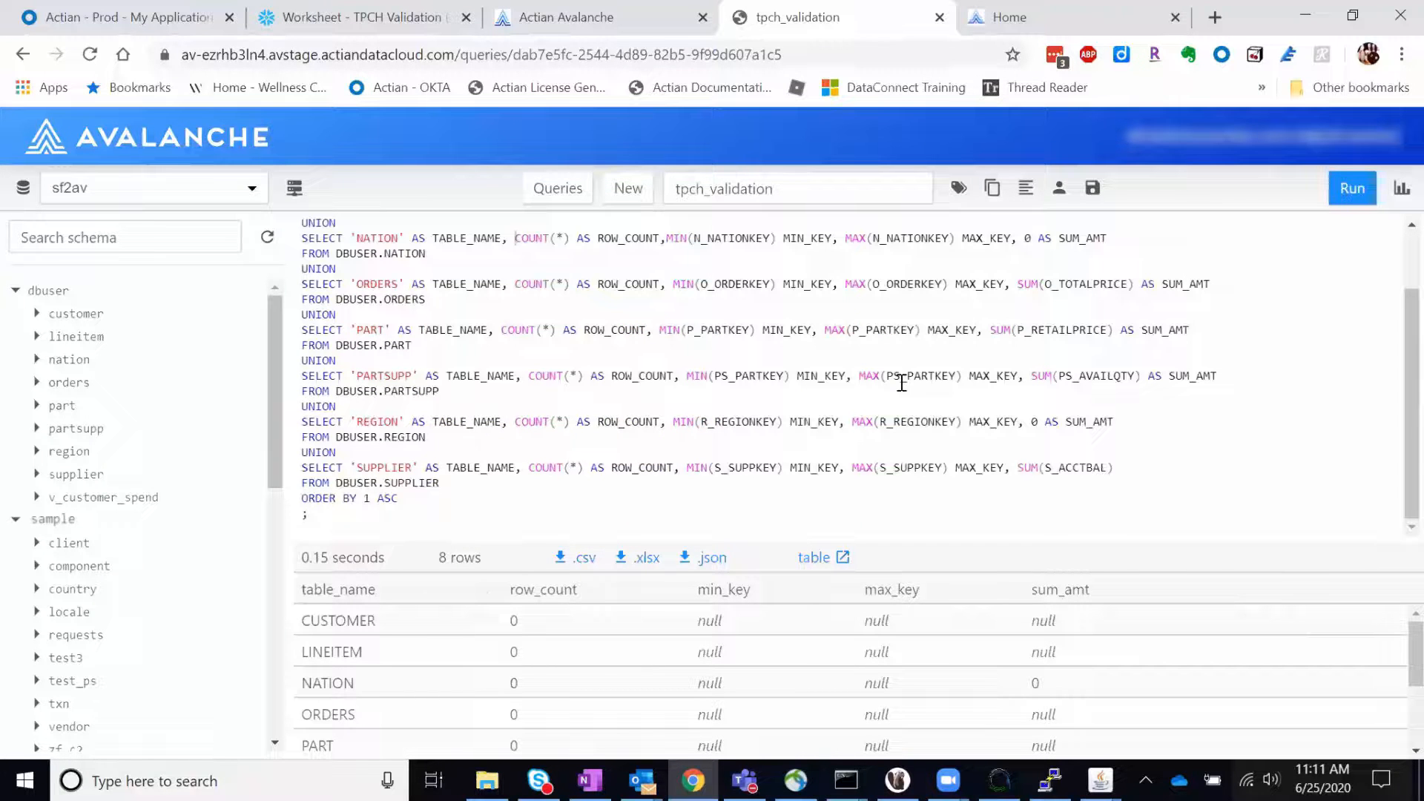
pyautogui.moveTo(821, 539); pyautogui.dragTo(821, 402)
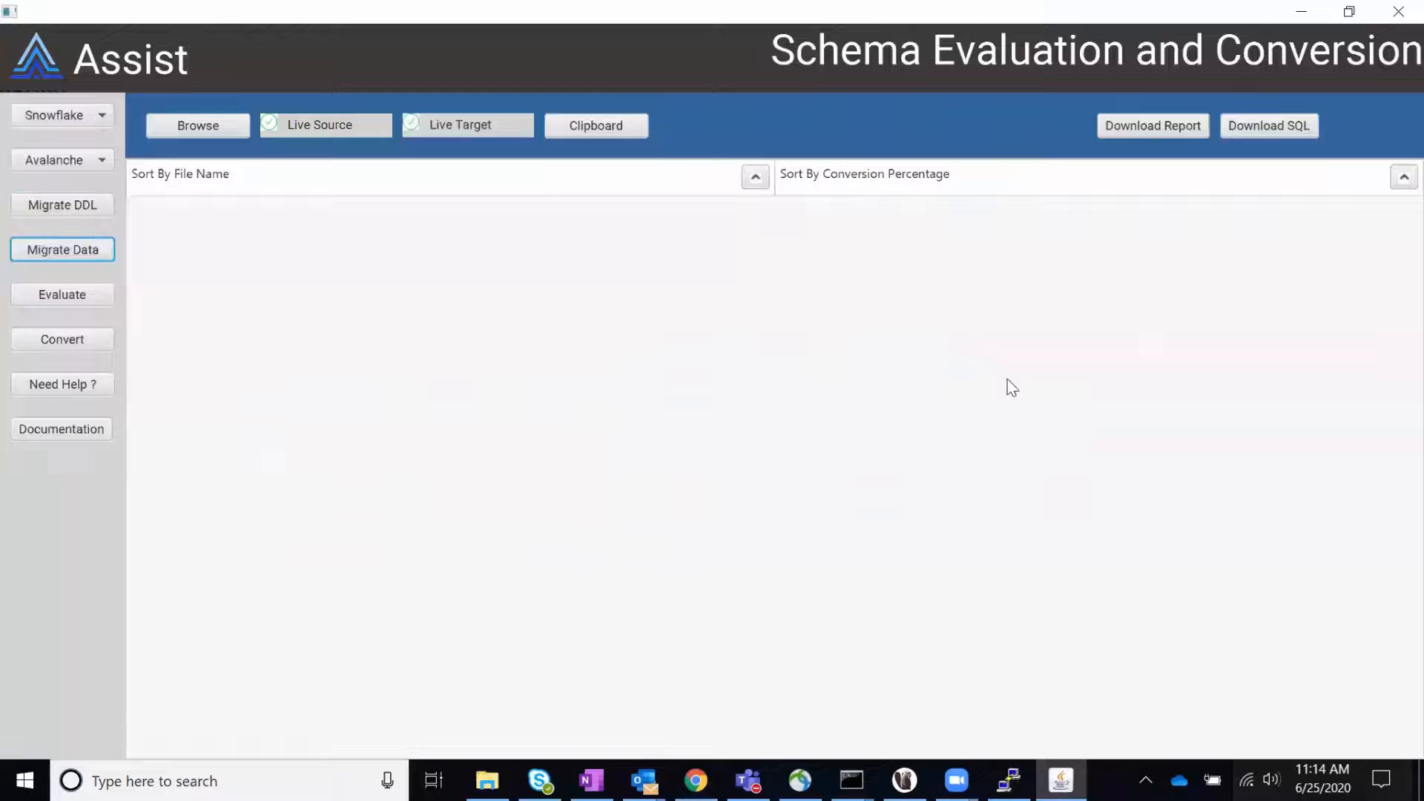
# Step: Migrate the table data from Snowflake to Avalanche in Assist
pyautogui.click(93, 250)
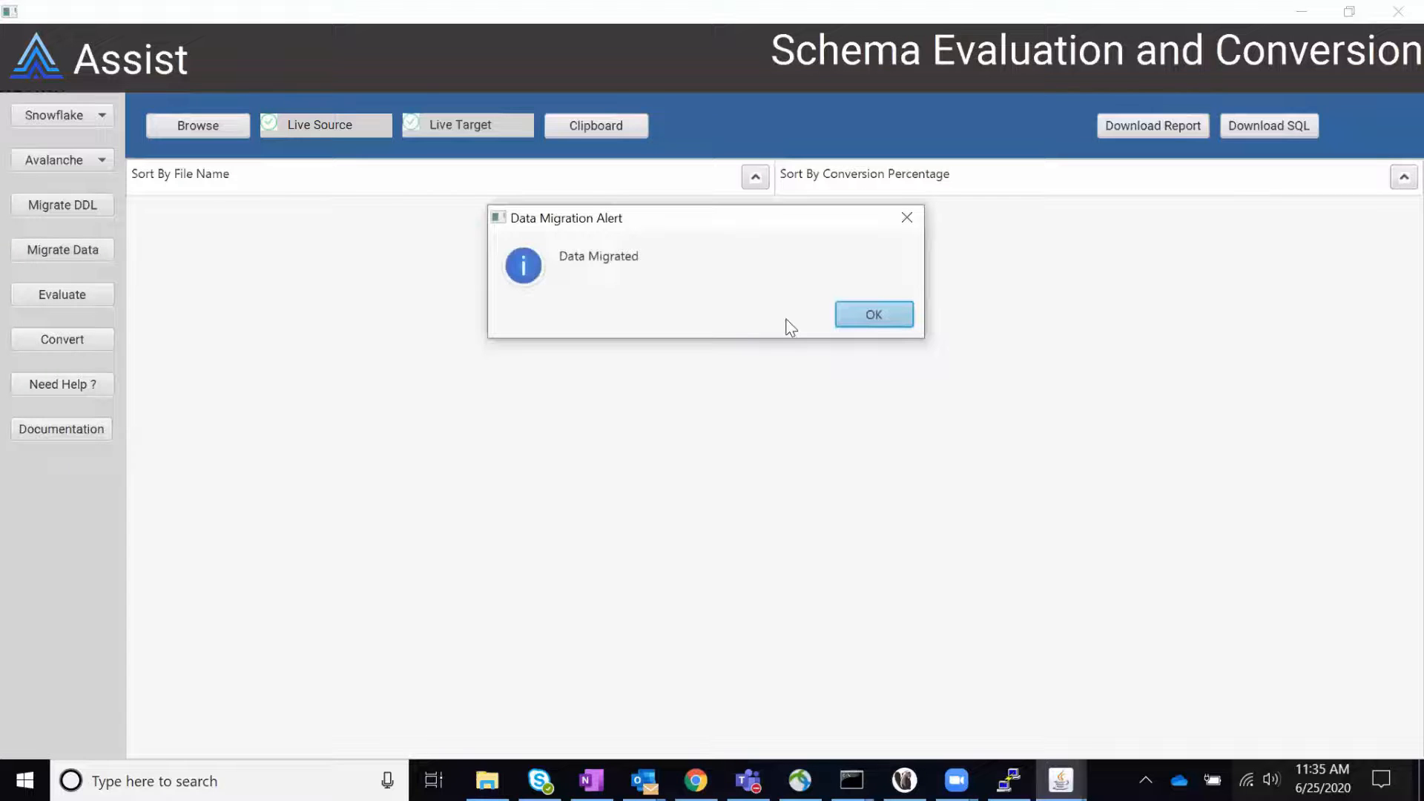
pyautogui.click(865, 322)
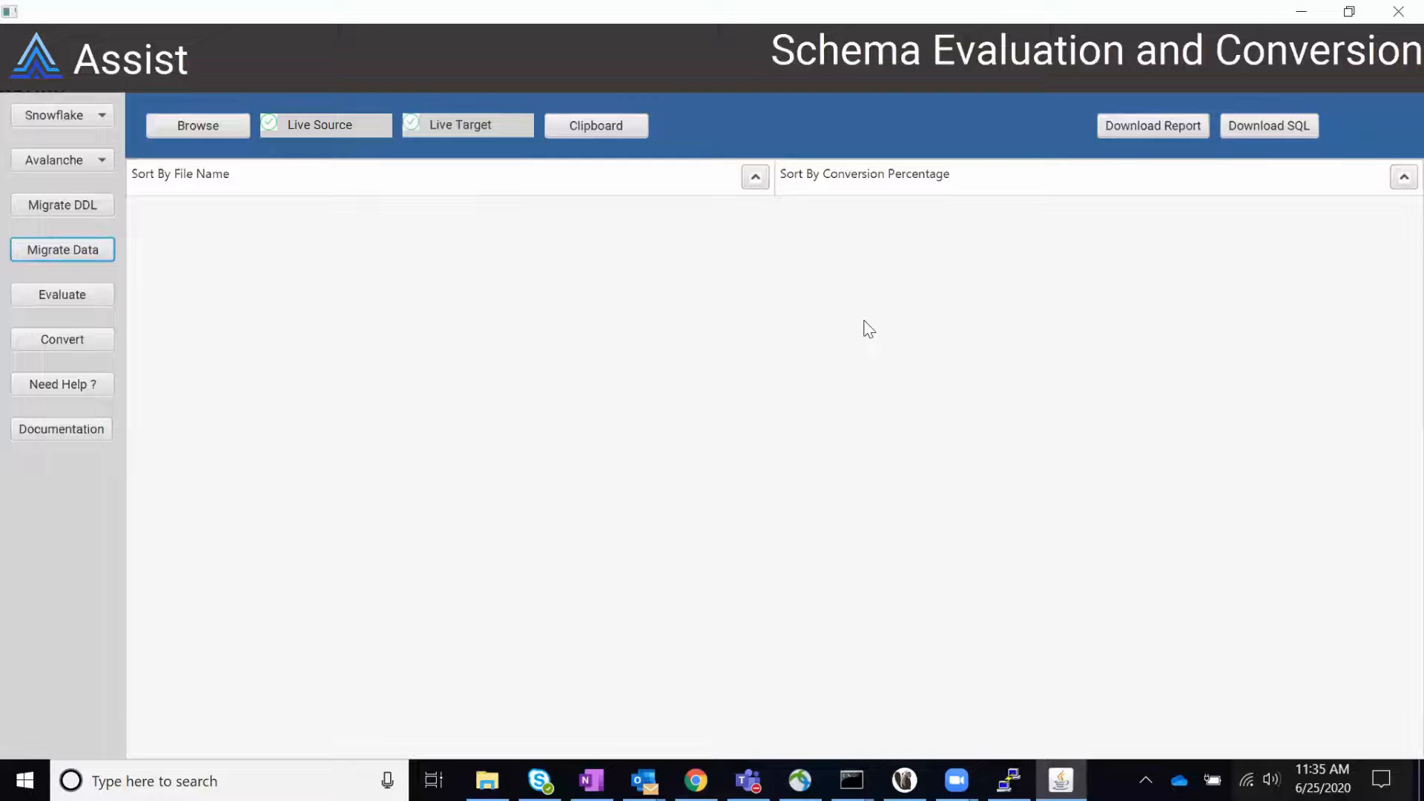
# Step: Switch to Chrome and browse the exported csv.gz blobs in the Azure container snowflake2avalanche-container2, loading more entries to reach the LINEITEM files
pyautogui.moveTo(707, 776)
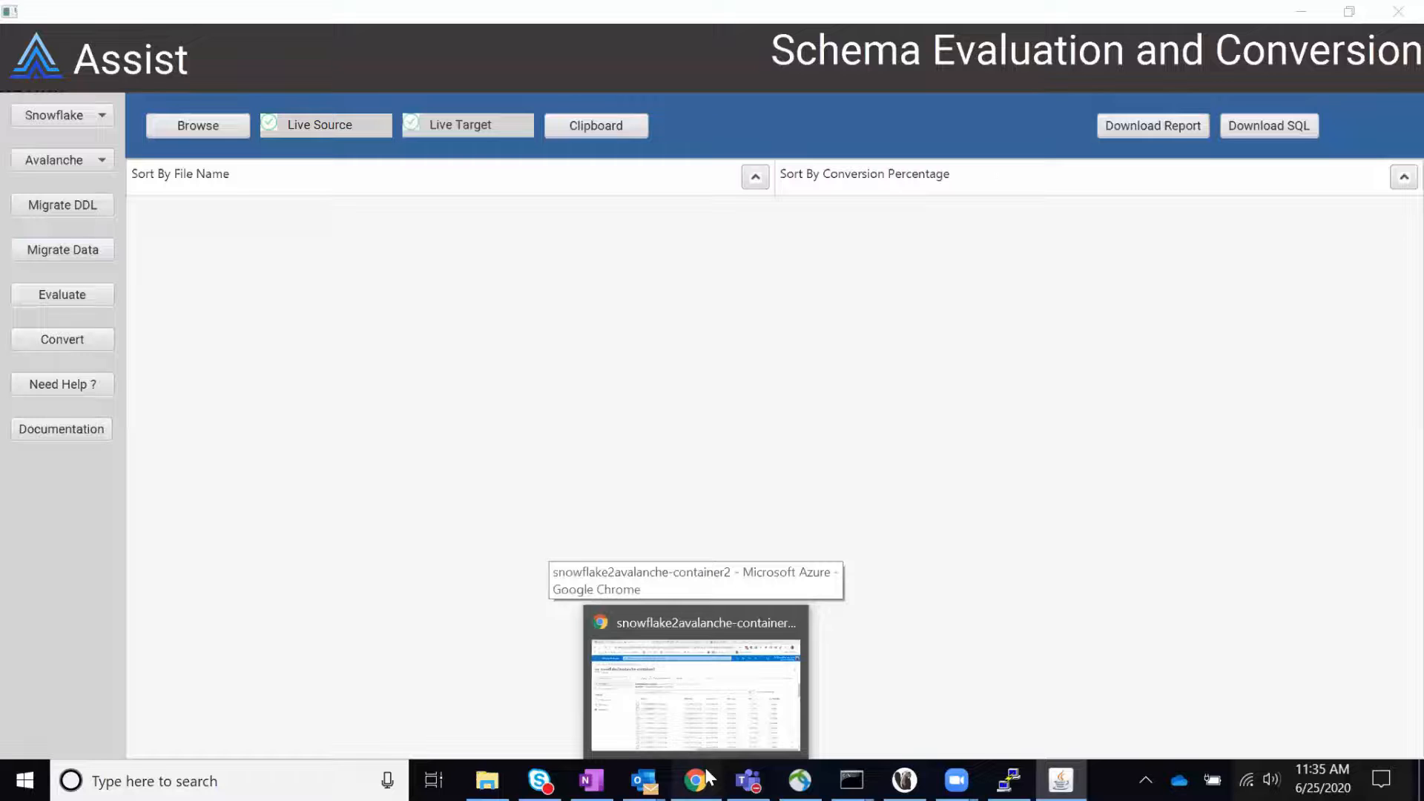
pyautogui.click(709, 778)
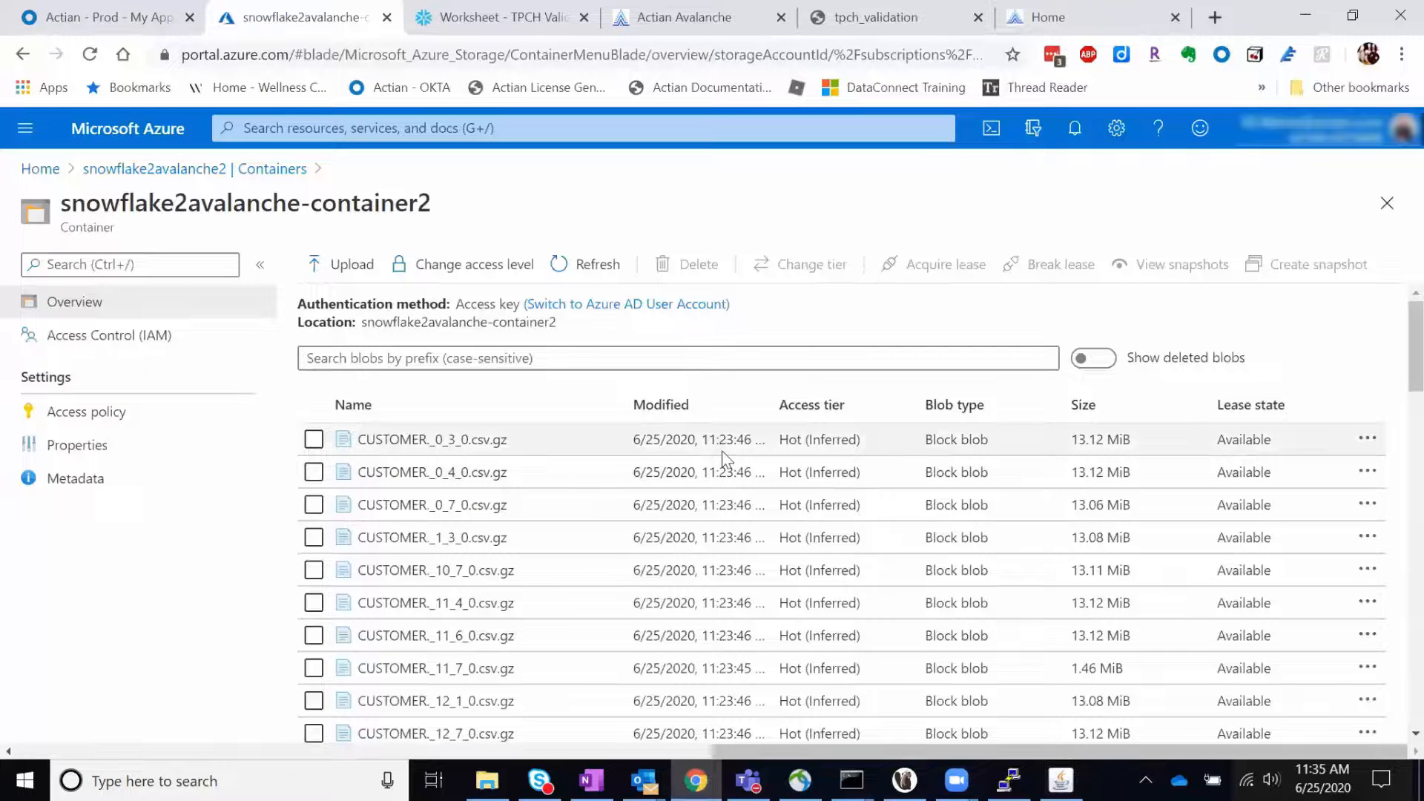
pyautogui.scroll(-15, 723, 451)
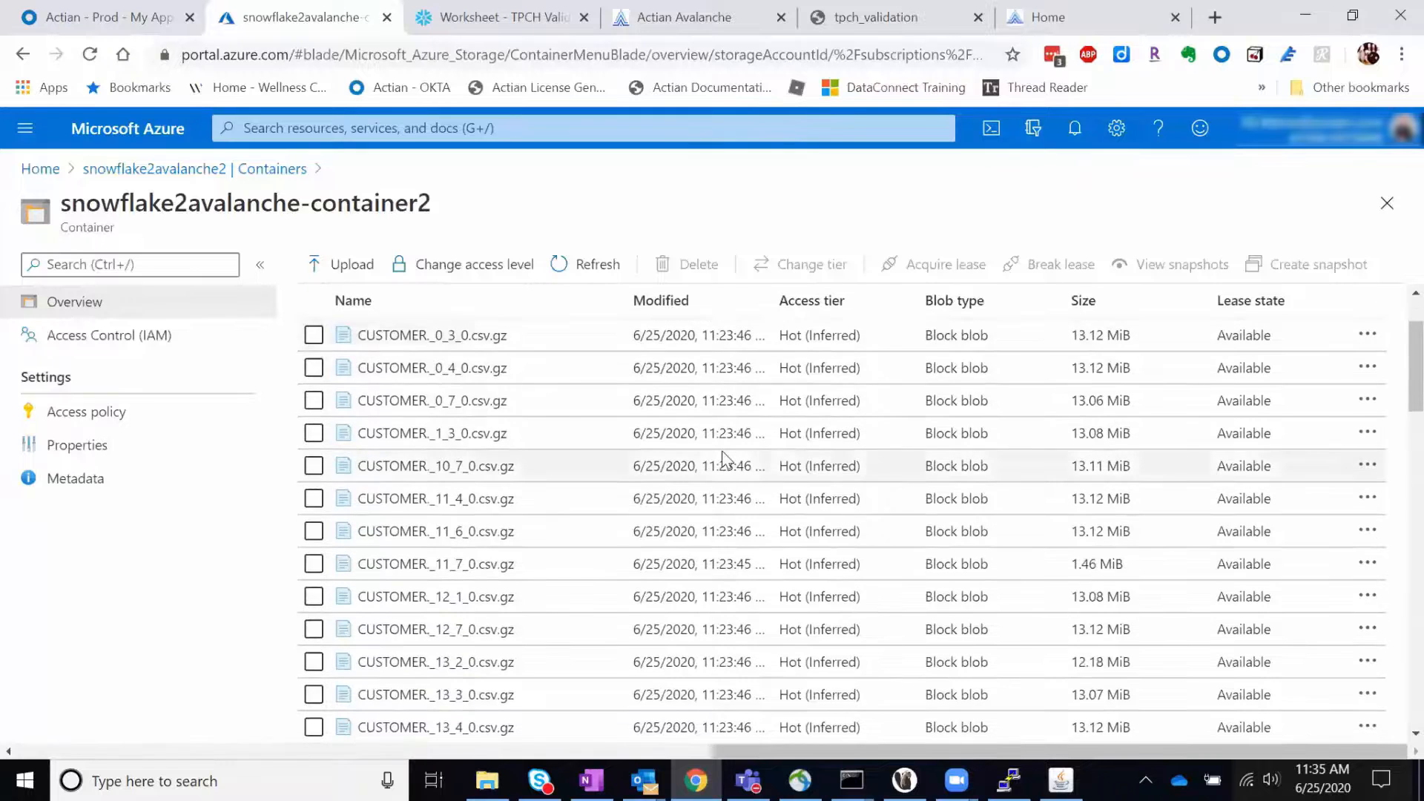
pyautogui.scroll(-3, 723, 453)
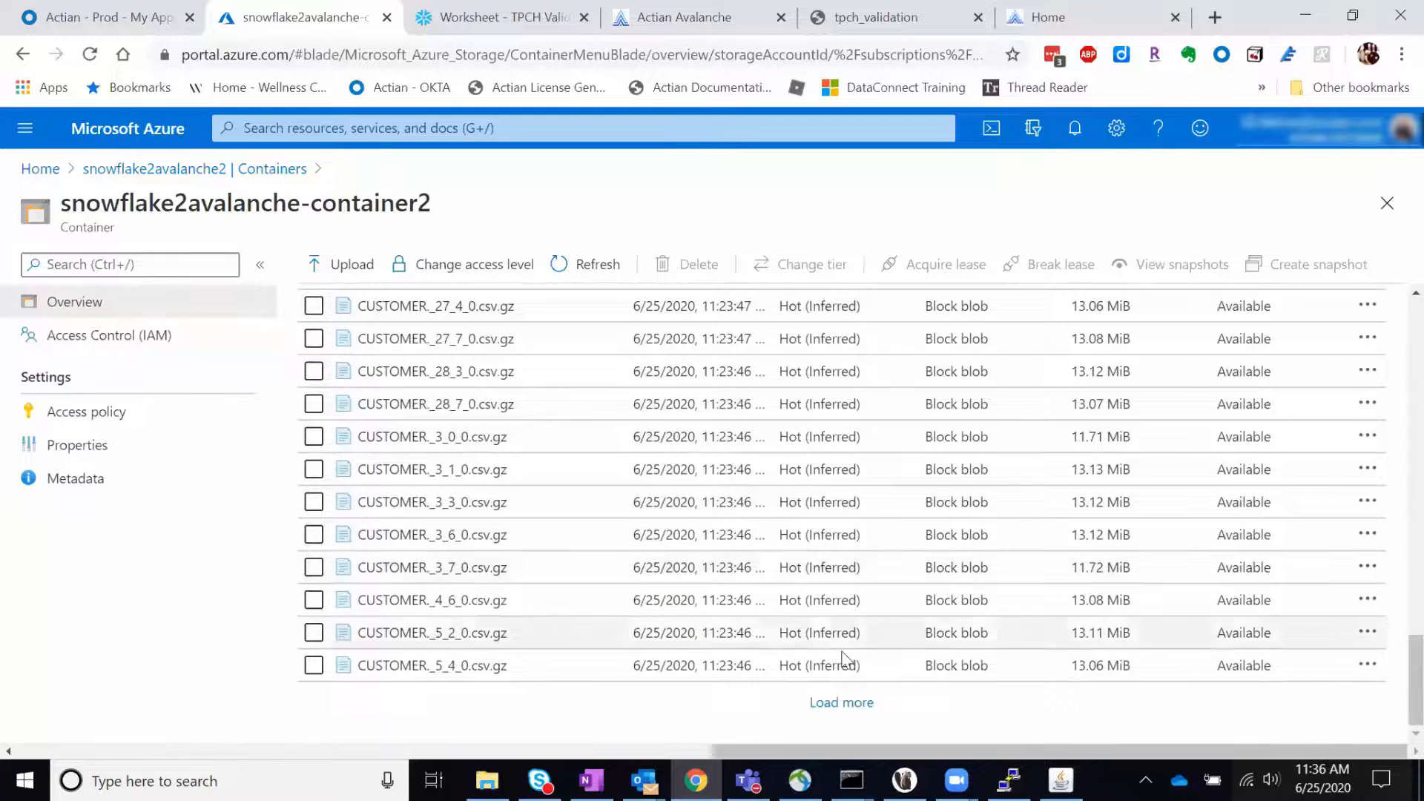
pyautogui.click(856, 705)
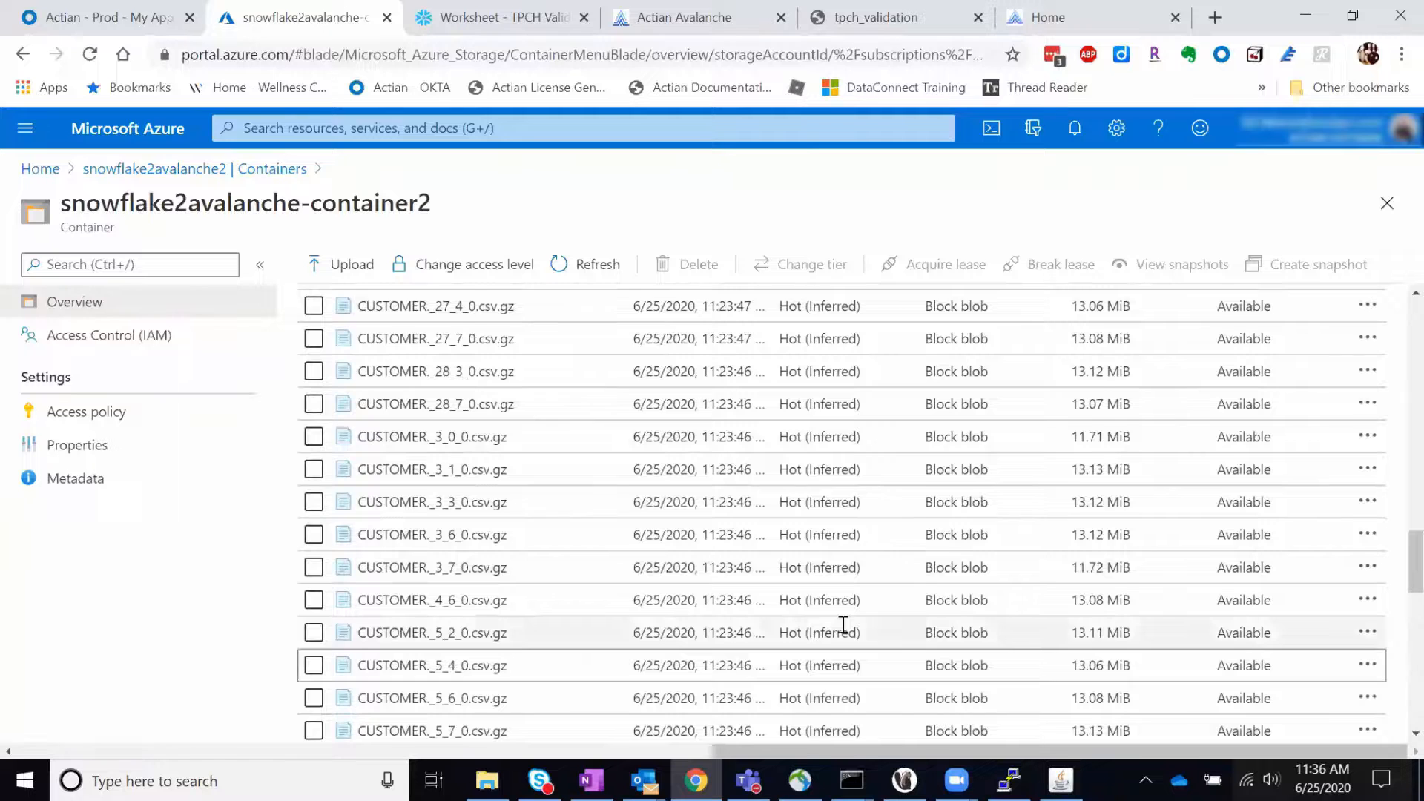
pyautogui.scroll(-5, 846, 626)
pyautogui.scroll(-15, 844, 624)
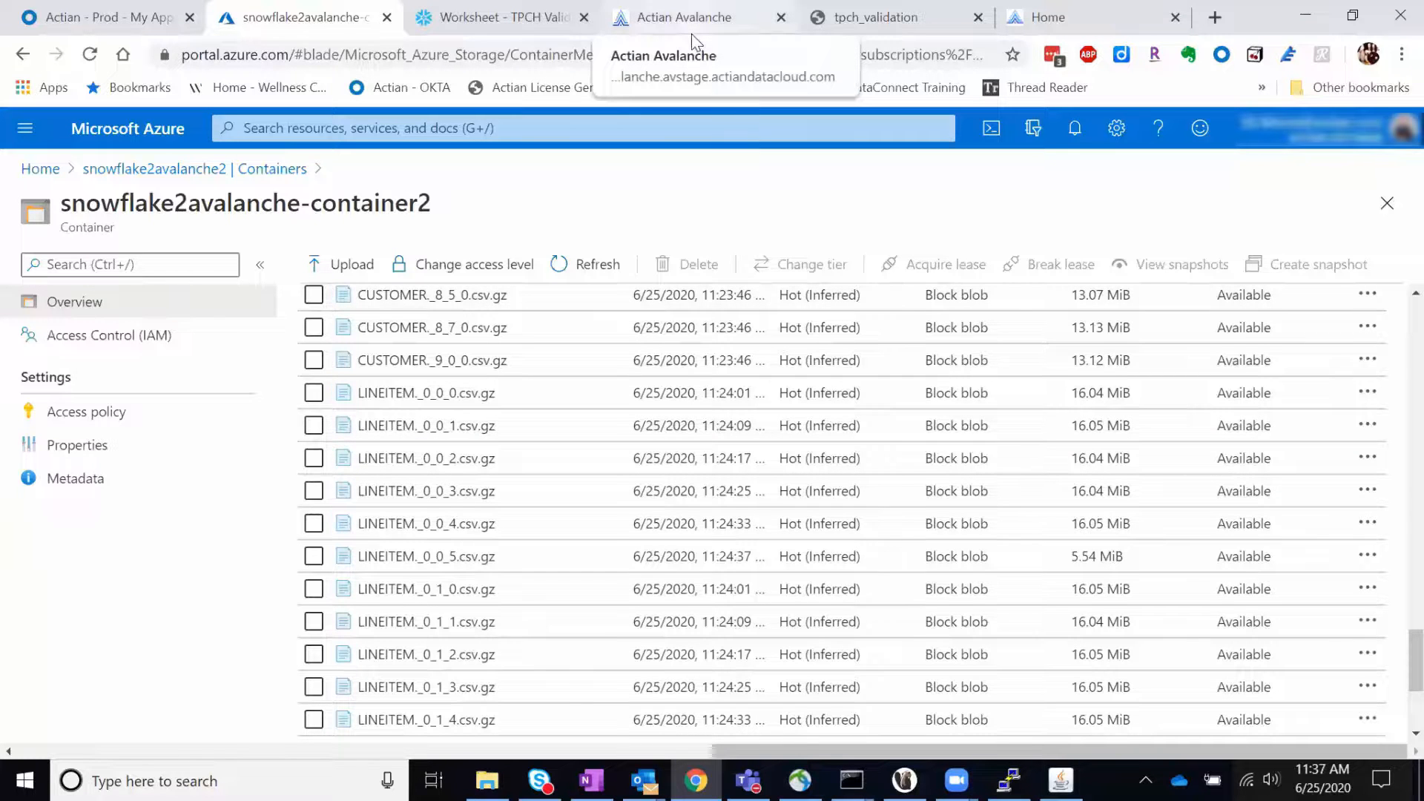
# Step: Return to Avalanche's tpch_validation query, rerun it on the migrated data, and enlarge the results pane to show every table's row
pyautogui.hotkey('alt', 'Tab')
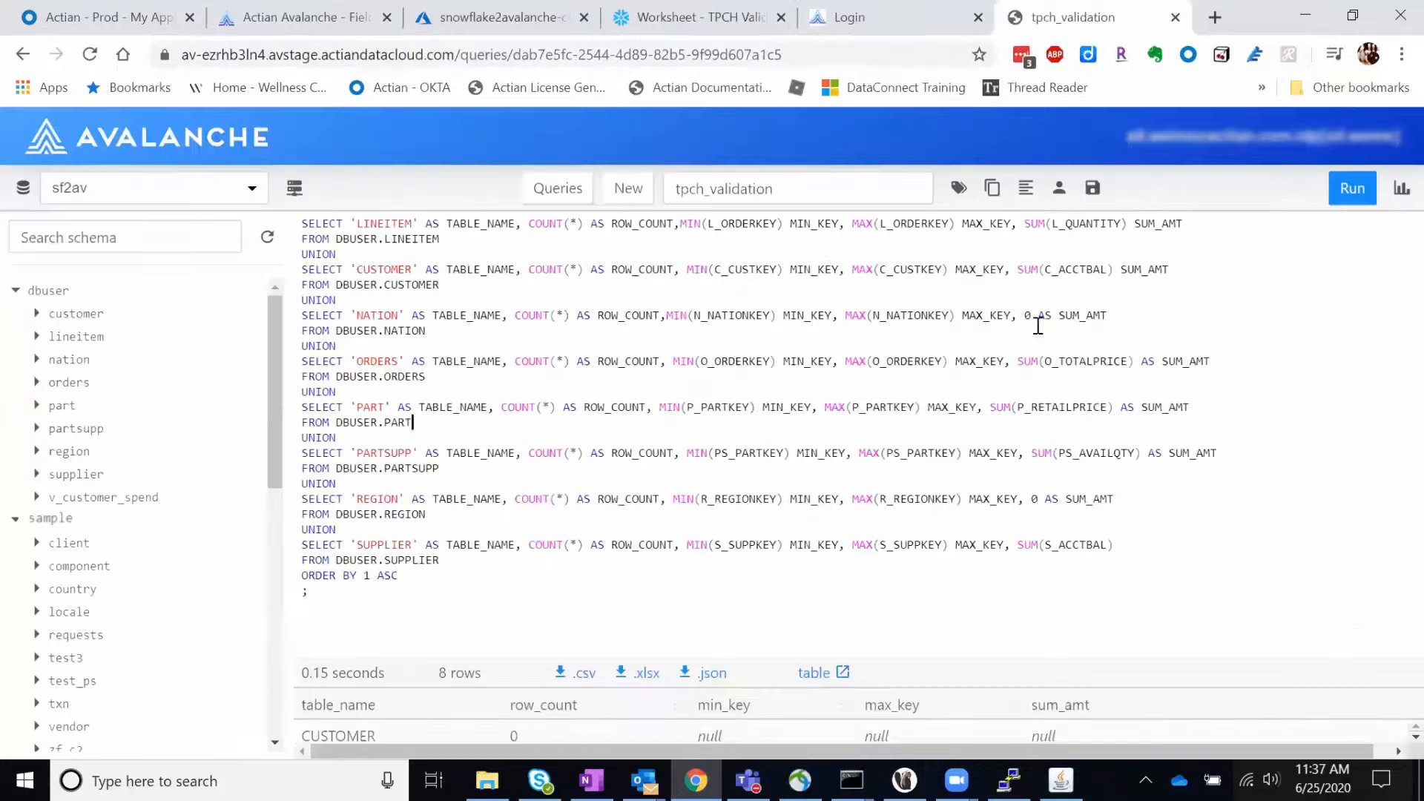
pyautogui.click(1341, 205)
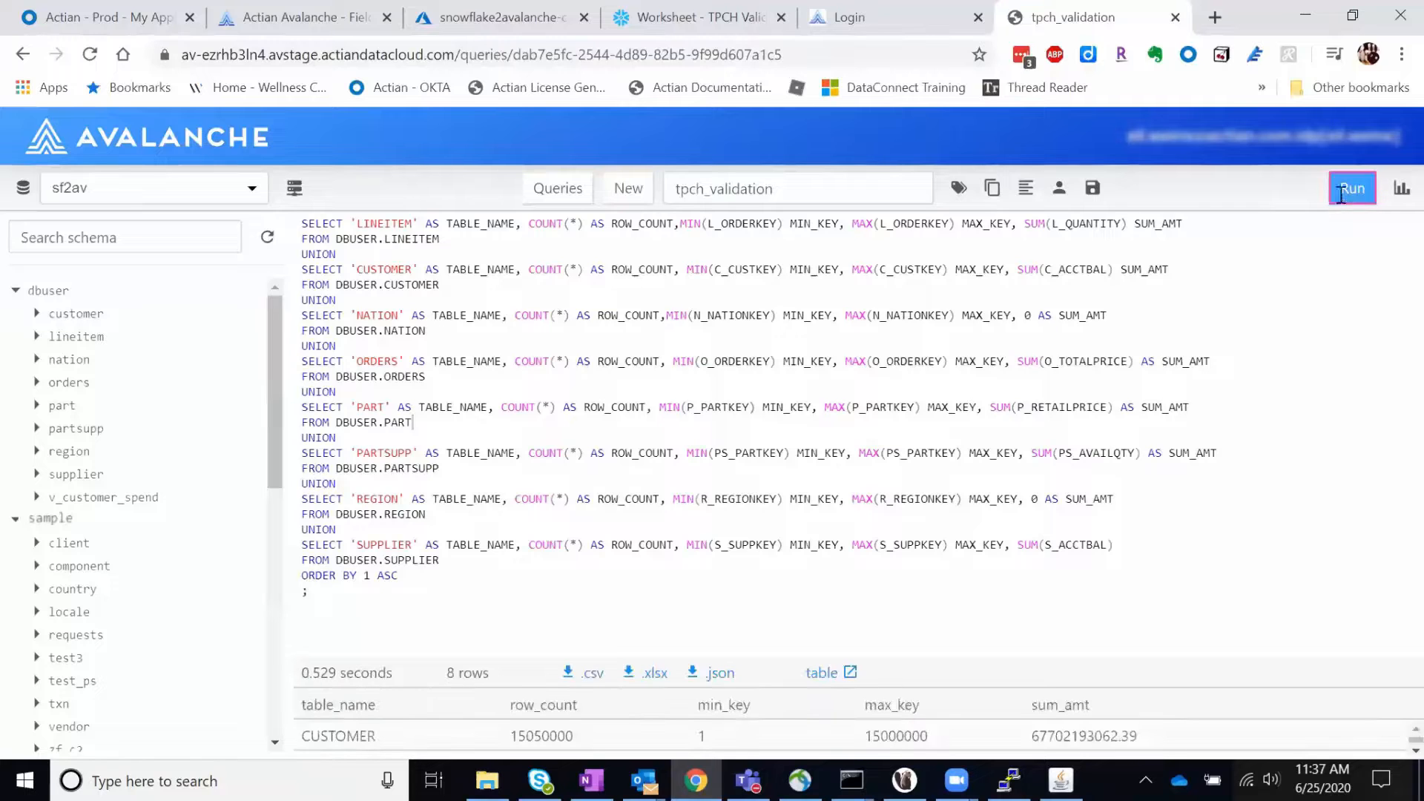
pyautogui.moveTo(807, 658); pyautogui.dragTo(796, 376)
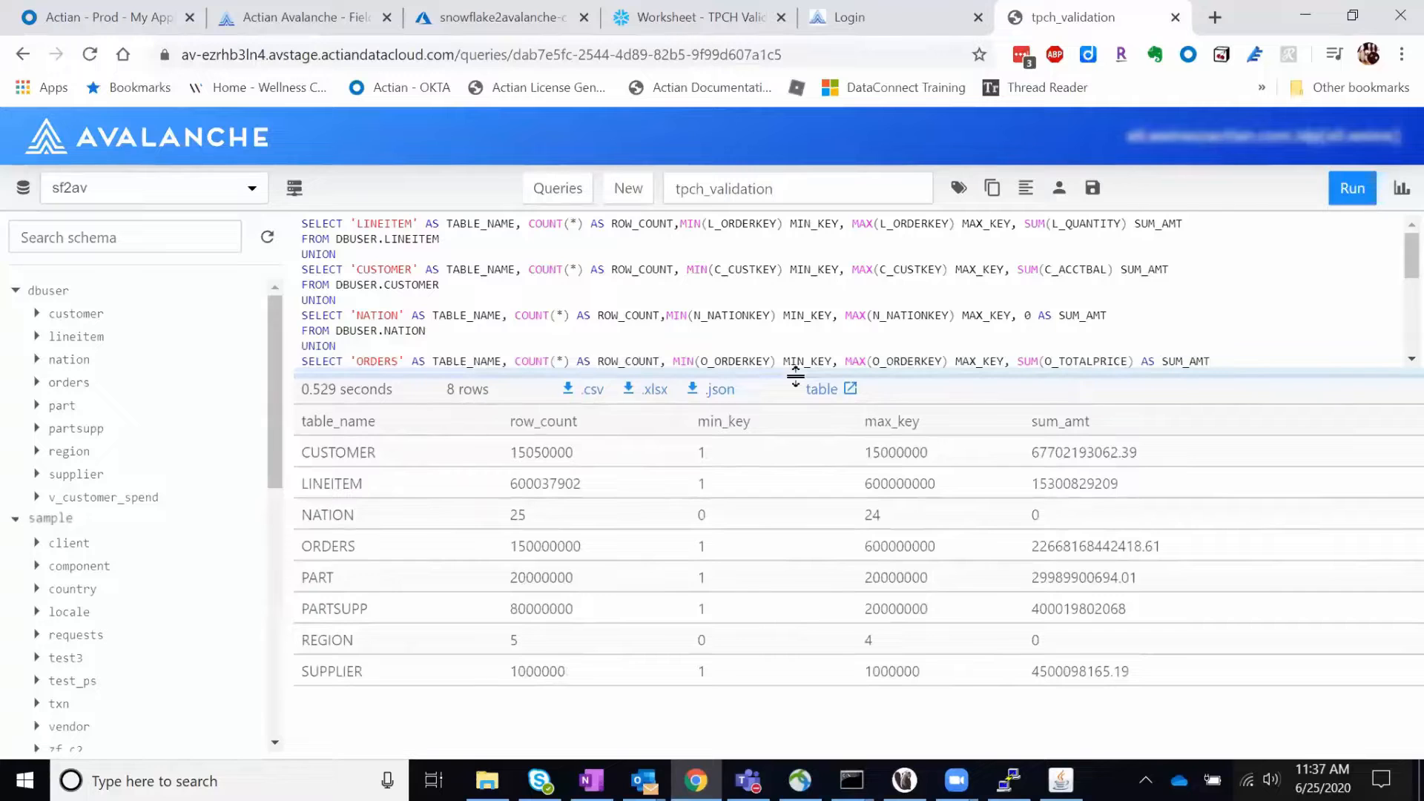